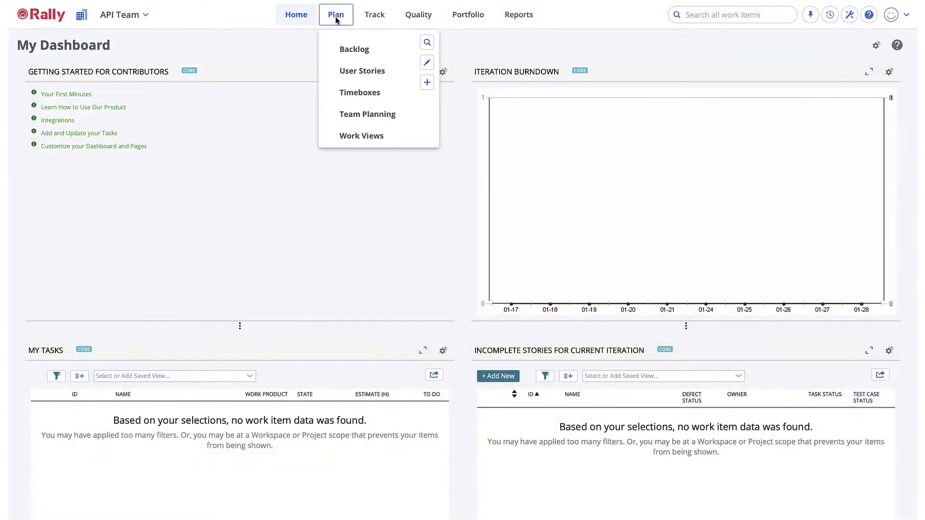
Add a new user story named 'New Template' and open it in the full editor
click(353, 72)
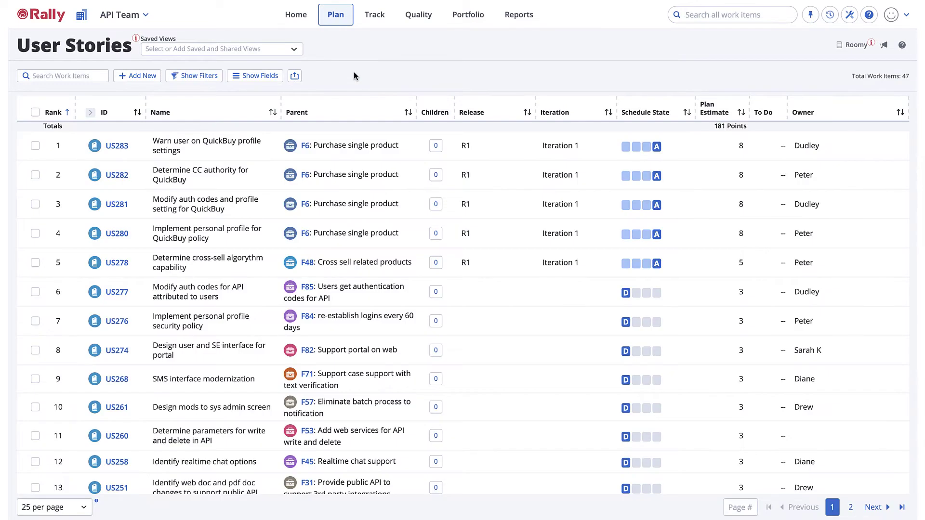
click(150, 77)
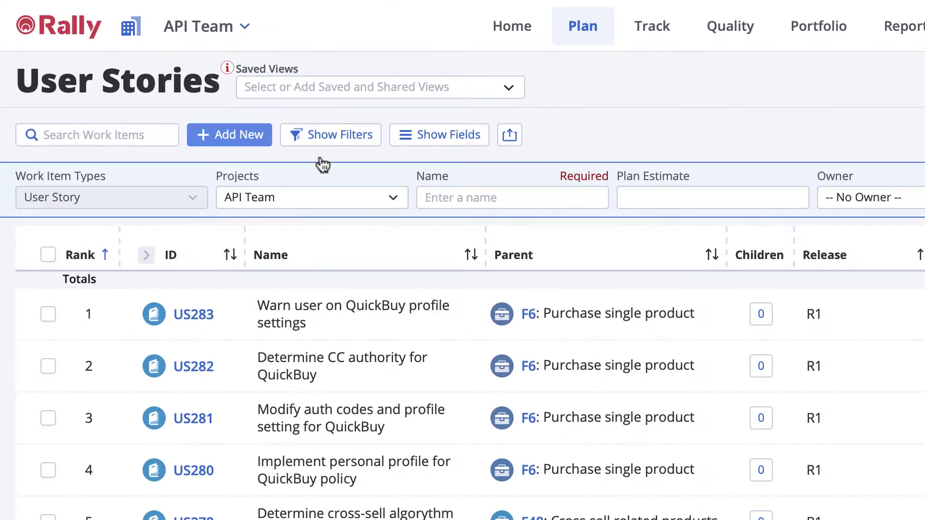
click(467, 199)
text(New Template)
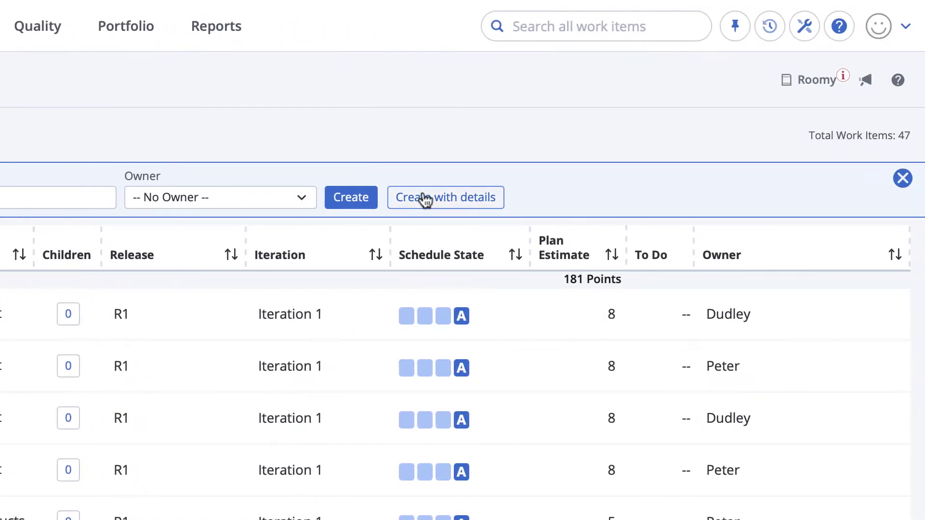
click(425, 199)
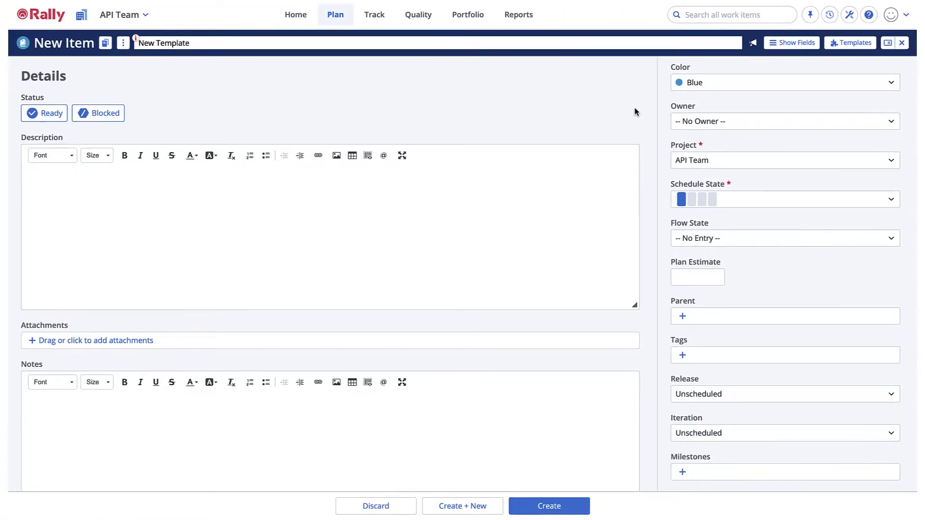
Write bold description prompts: required information, description of use case, and acceptance criteria
click(543, 164)
key(ctrl+b)
text(This i)
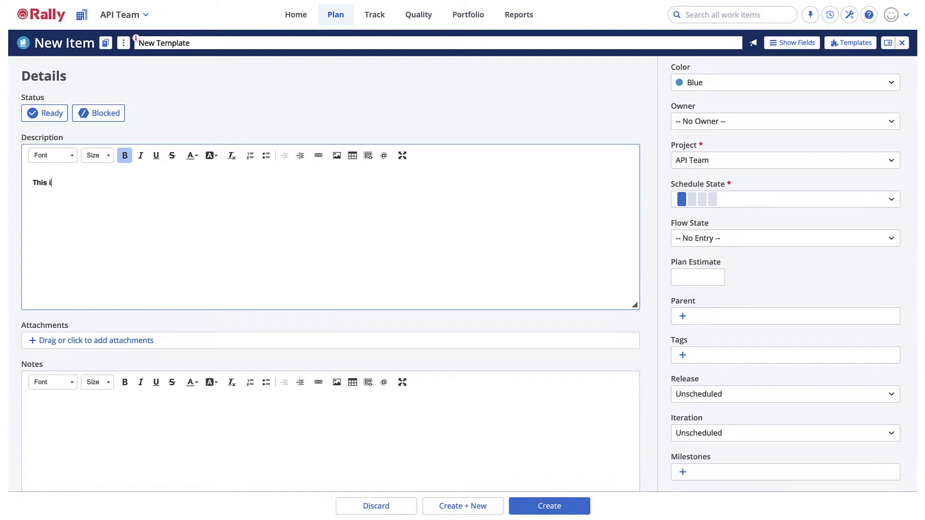
text(s the required information)
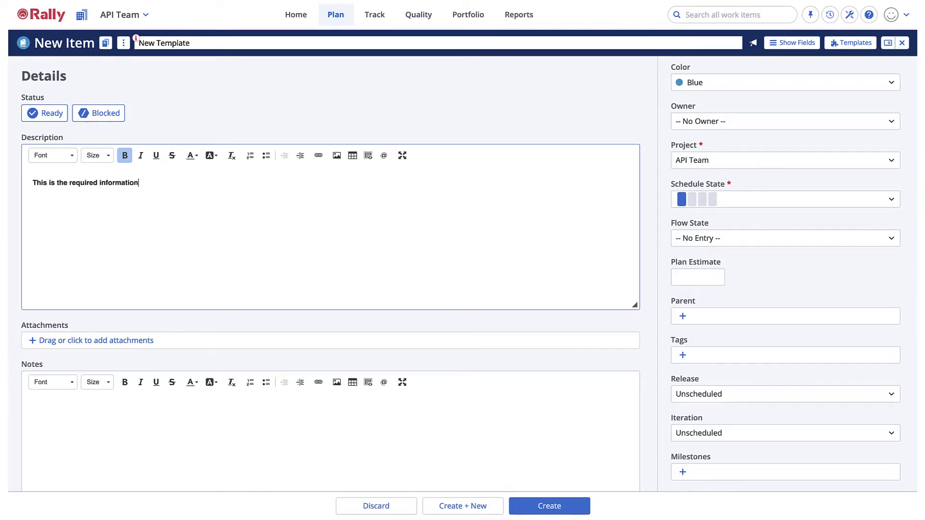
text( for this user story:  Description of use case:)
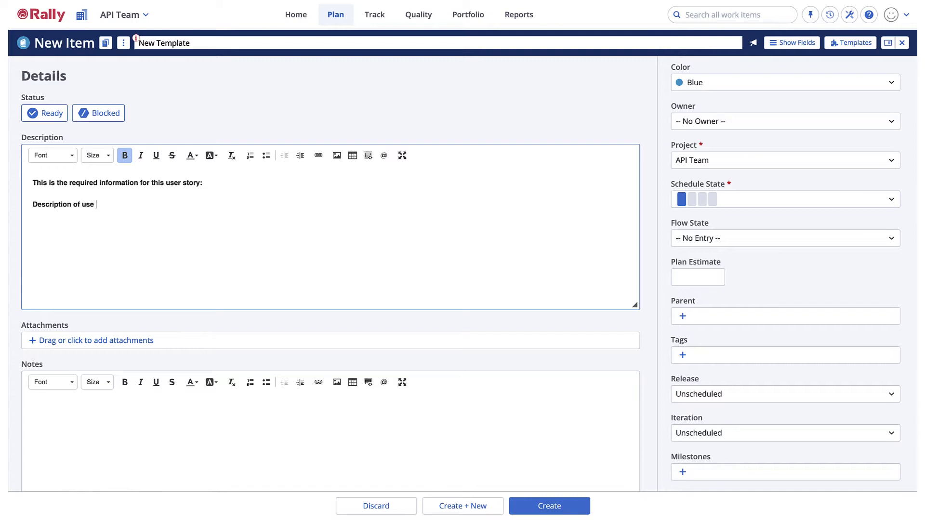
key(Return)
key(Return)
text(Acceptance criteria:)
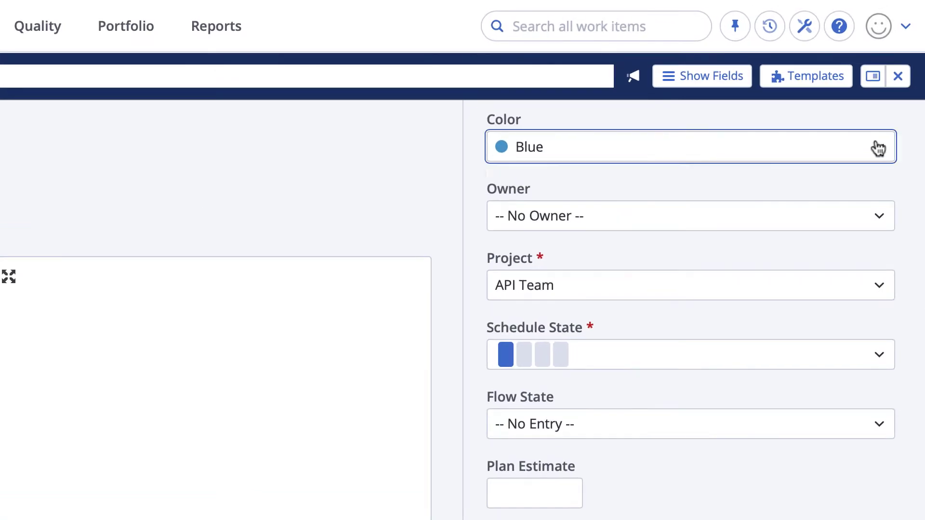
Set the story's color to Purple and assign a searched team member as its owner
click(878, 148)
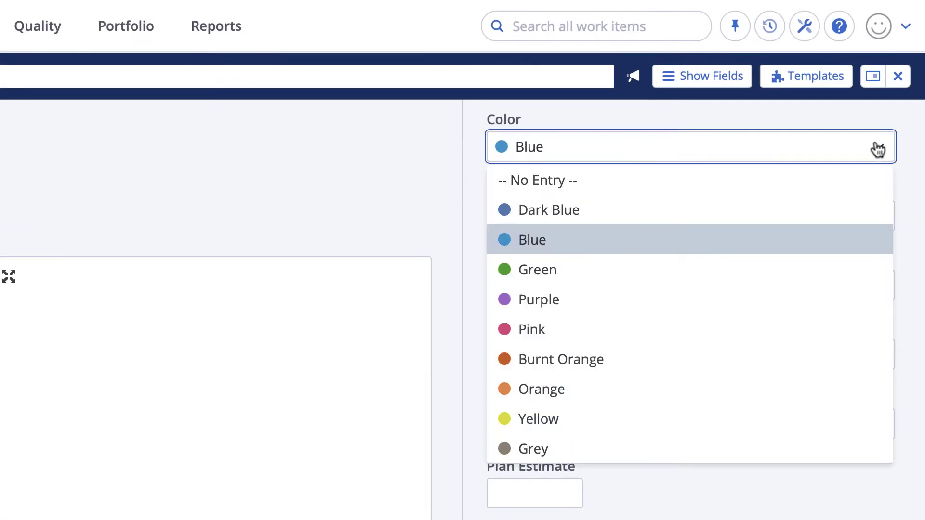
click(837, 304)
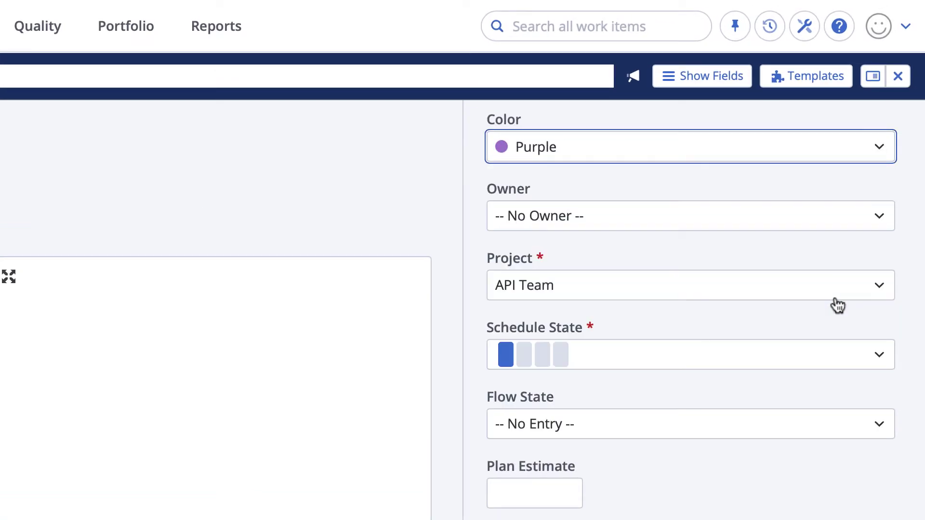
click(884, 224)
text(Sarah)
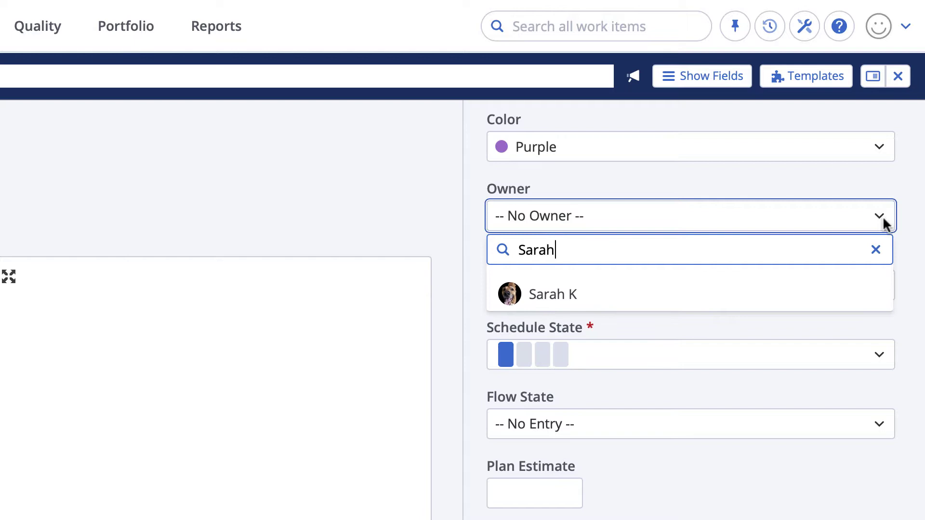
click(863, 304)
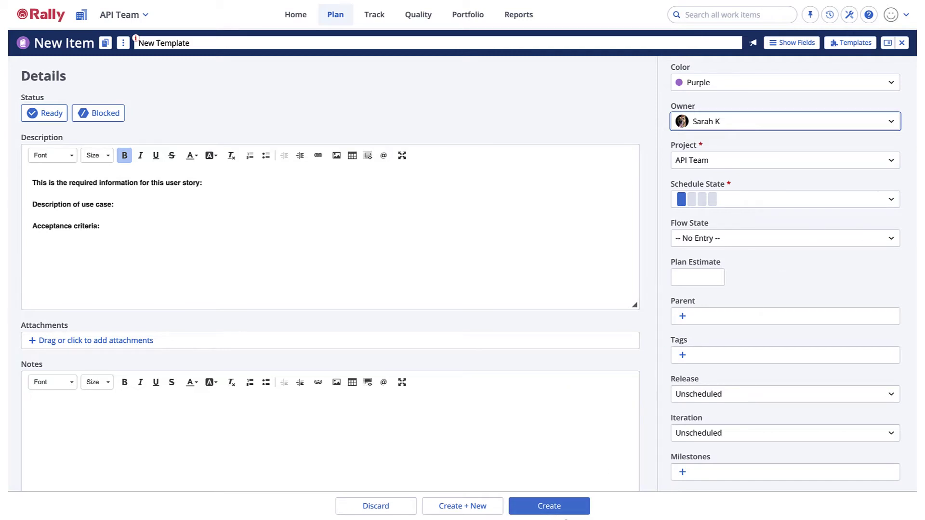
Create the story as US296, reopen it, and bring up its Work Item Templates
click(567, 506)
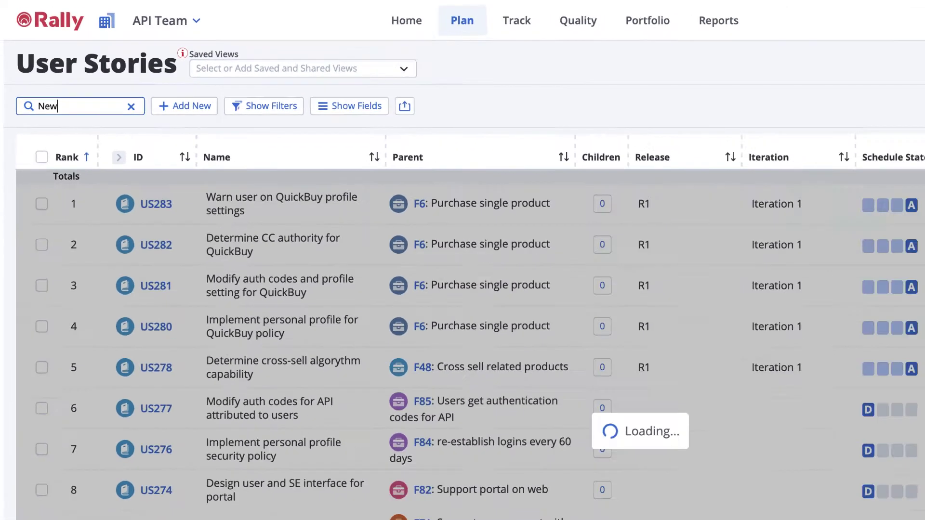
click(123, 203)
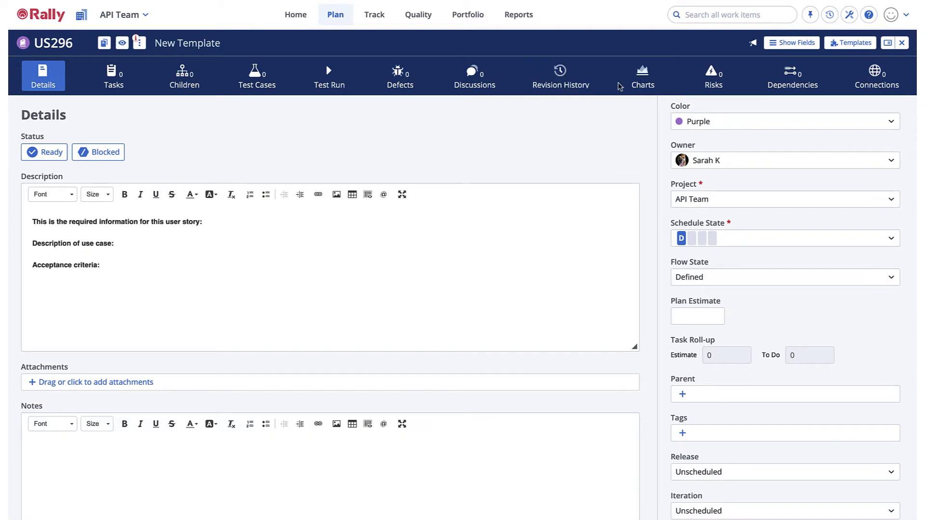
click(855, 44)
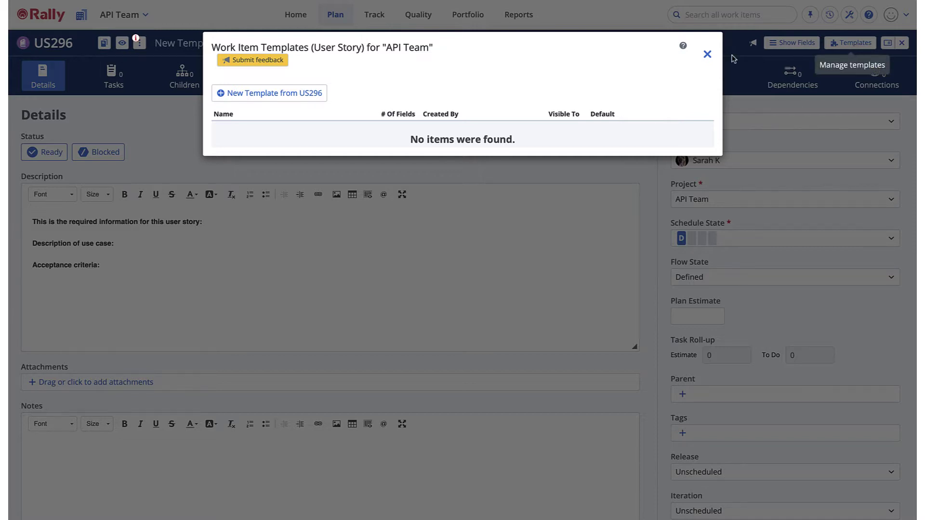
Start a template from US296 named 'User Story Template (API Team)' and remove its Name field
click(309, 100)
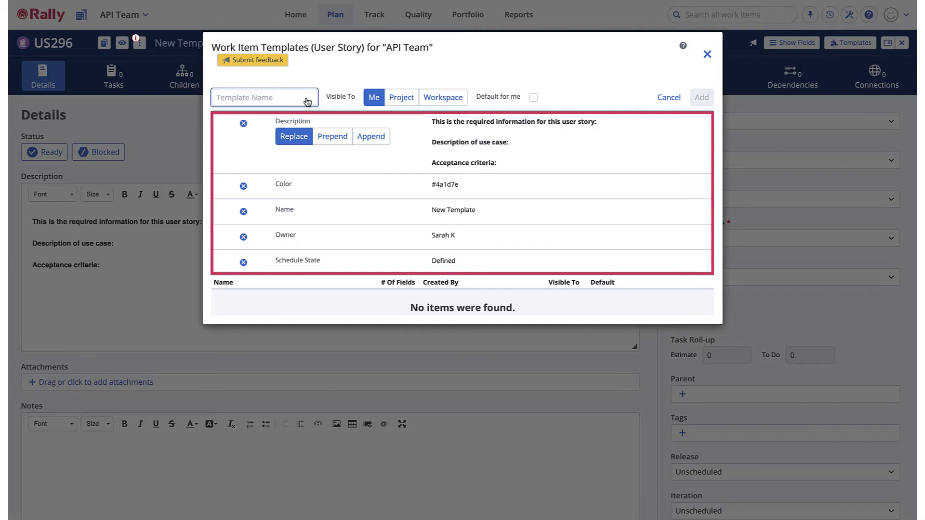
text(User Story)
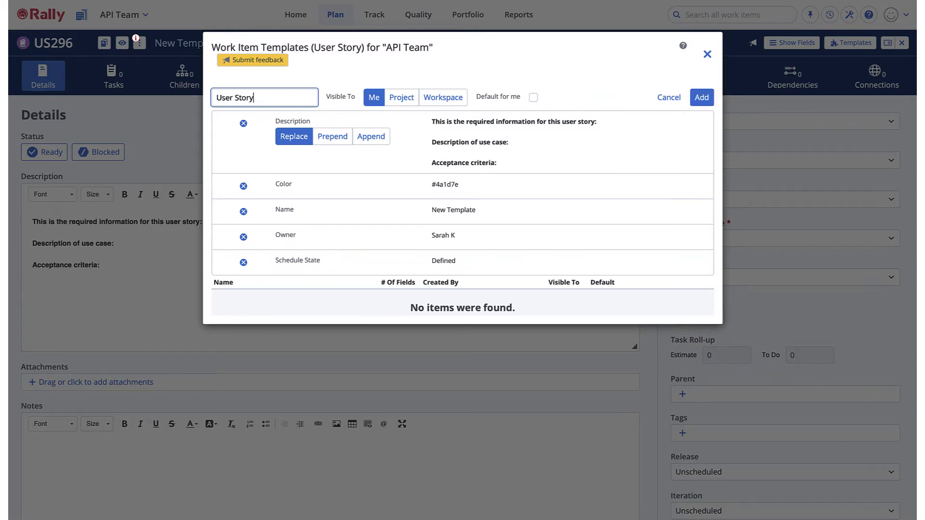
text( Template (API Team))
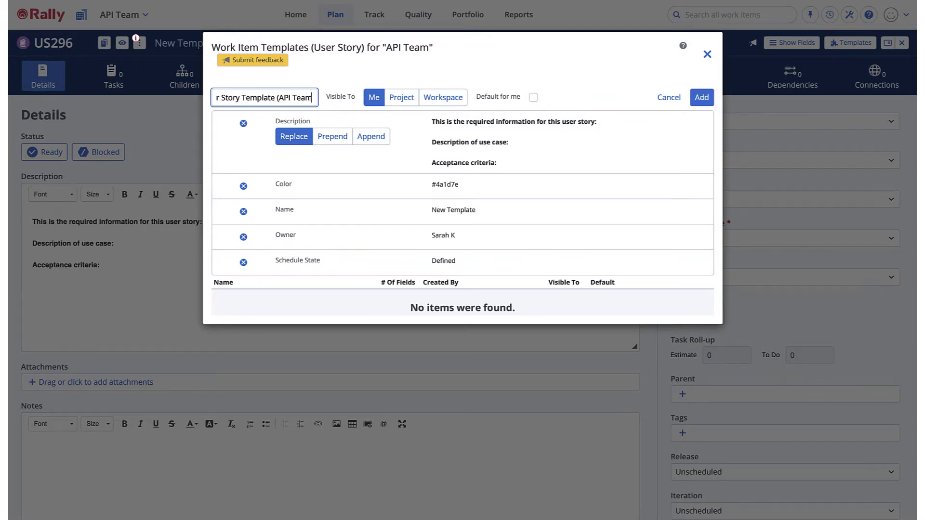
click(305, 84)
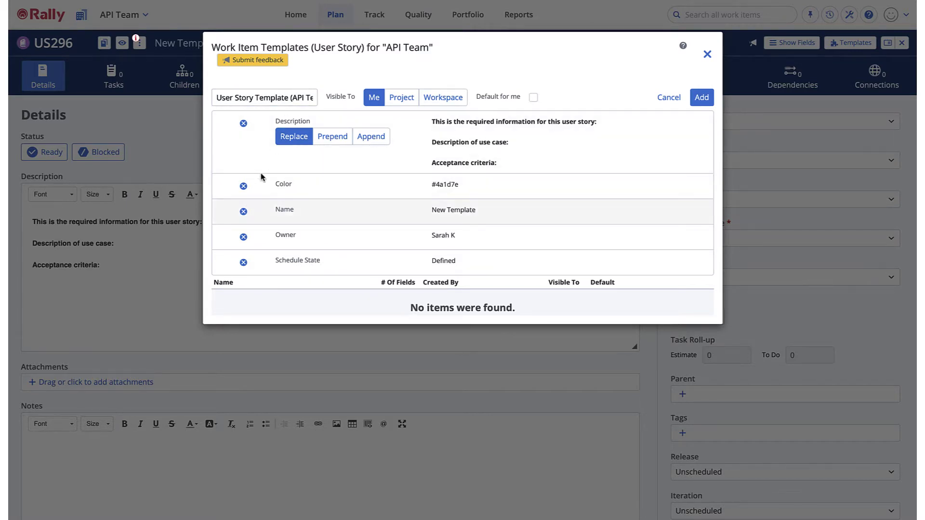
click(243, 212)
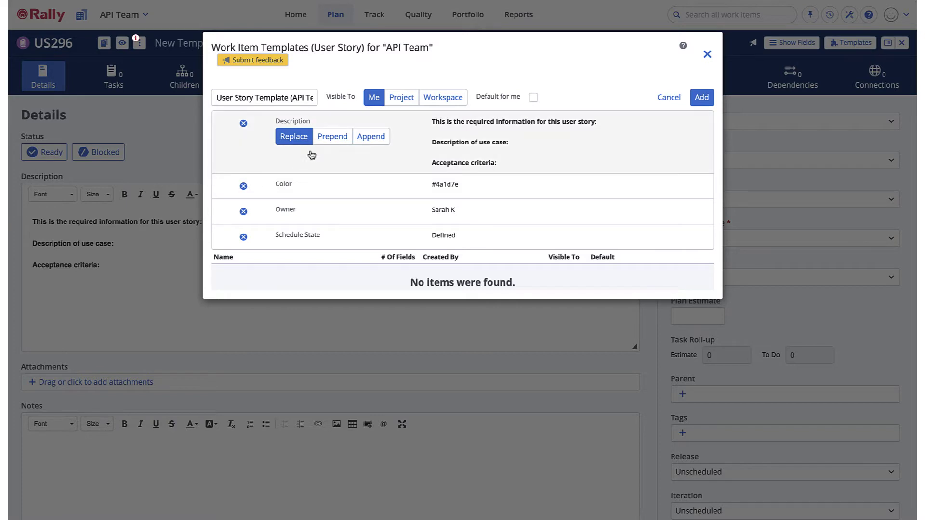
Set the template's Description to Prepend instead of replace
click(334, 138)
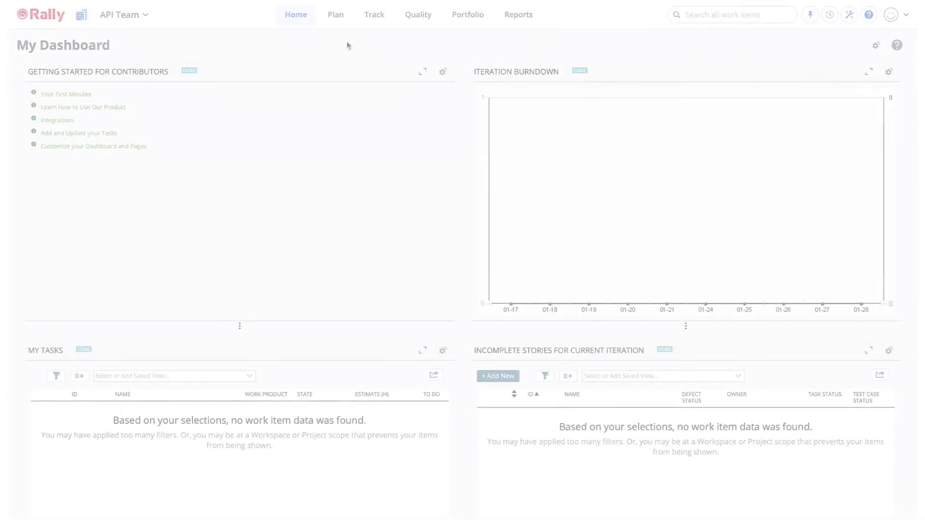
click(146, 19)
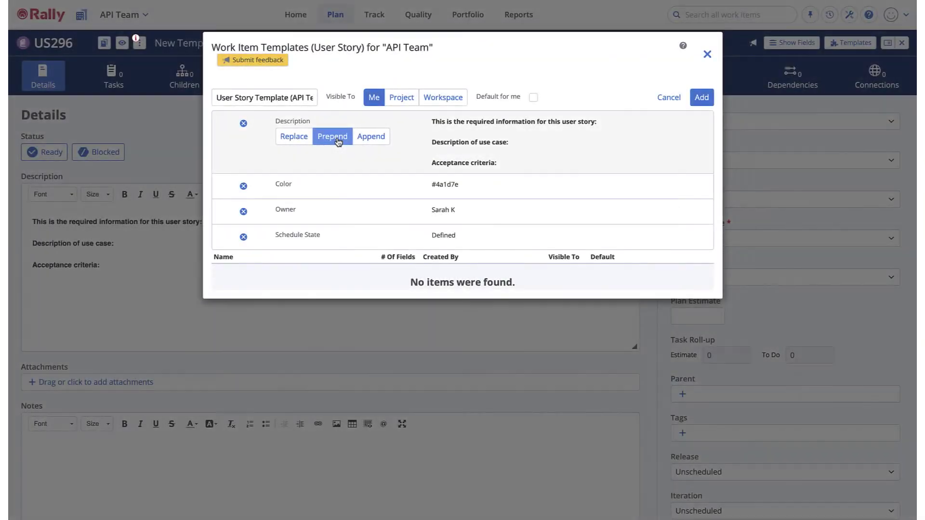
Make the template visible to the Workspace and add it to the template list
click(399, 97)
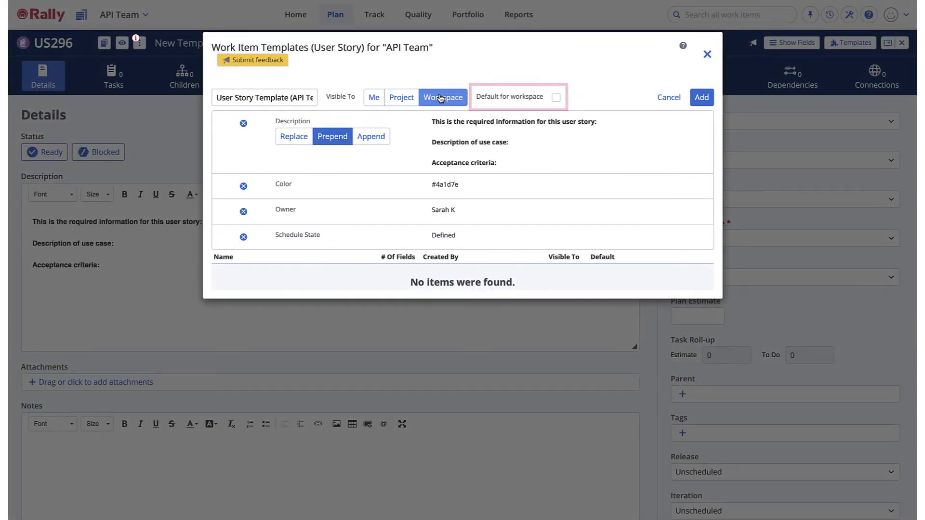
click(698, 99)
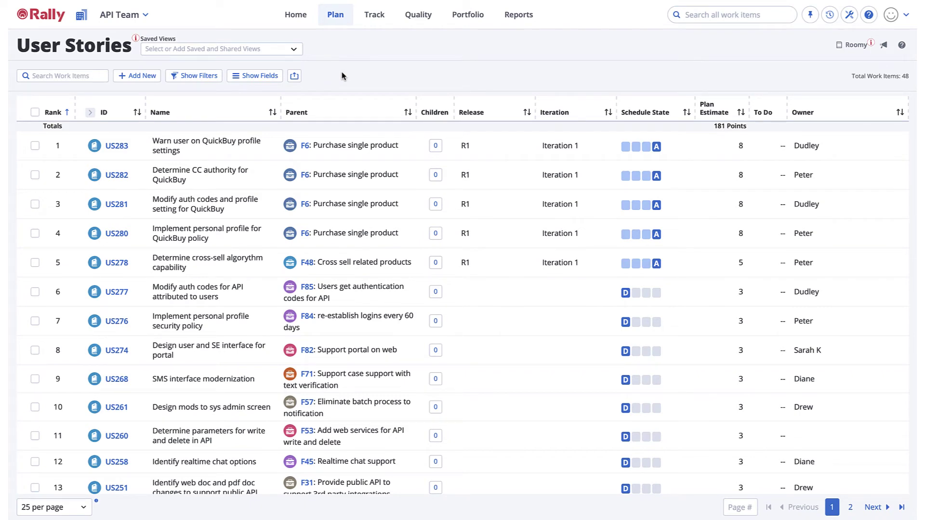
Open US277 and apply User Story Template (API Team) to it
click(120, 293)
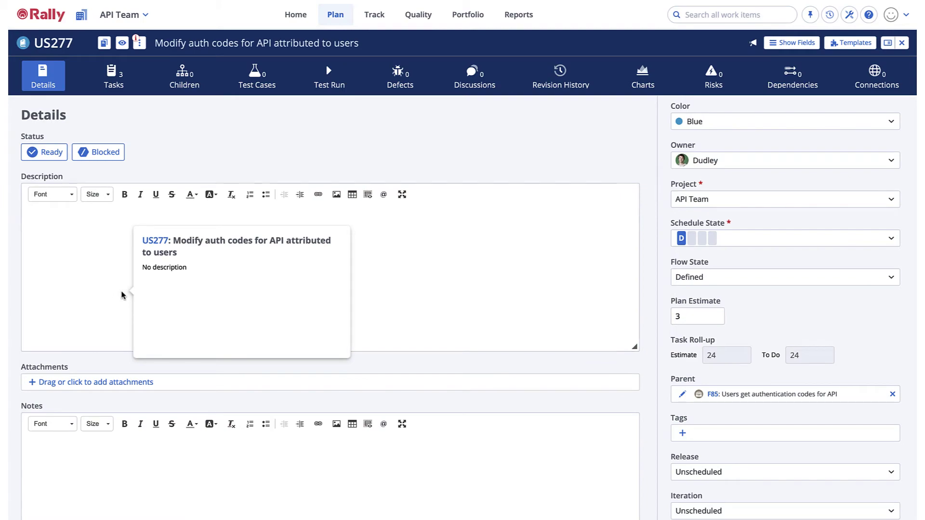
click(872, 43)
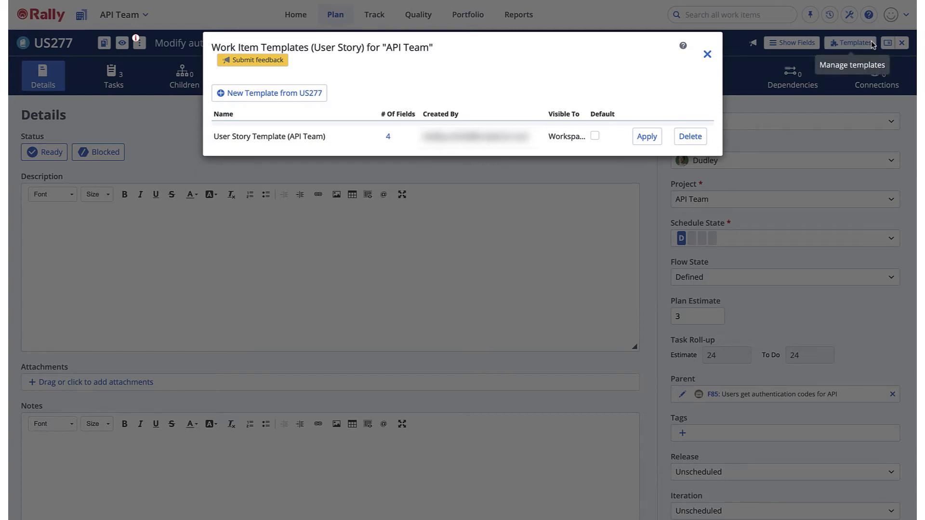
click(646, 137)
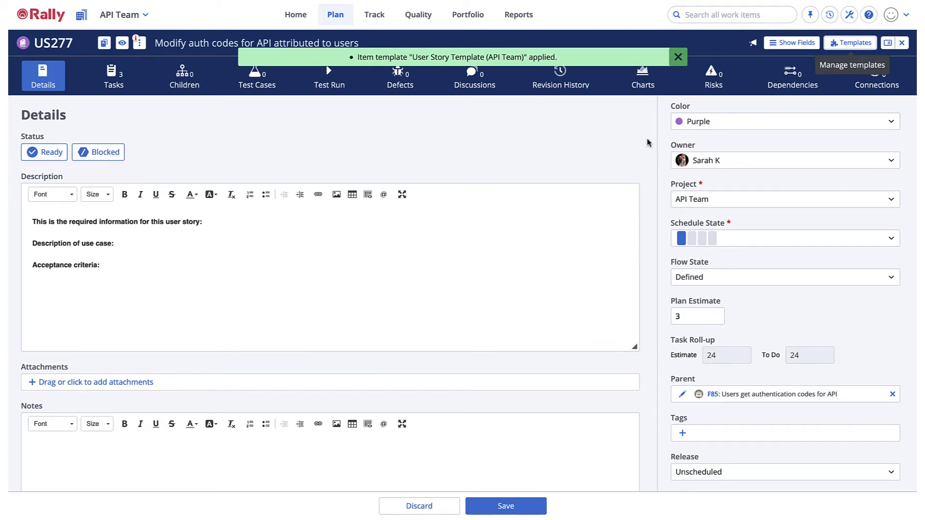
Save US277's templated changes, then search 'New' and delete the US296 story
click(527, 511)
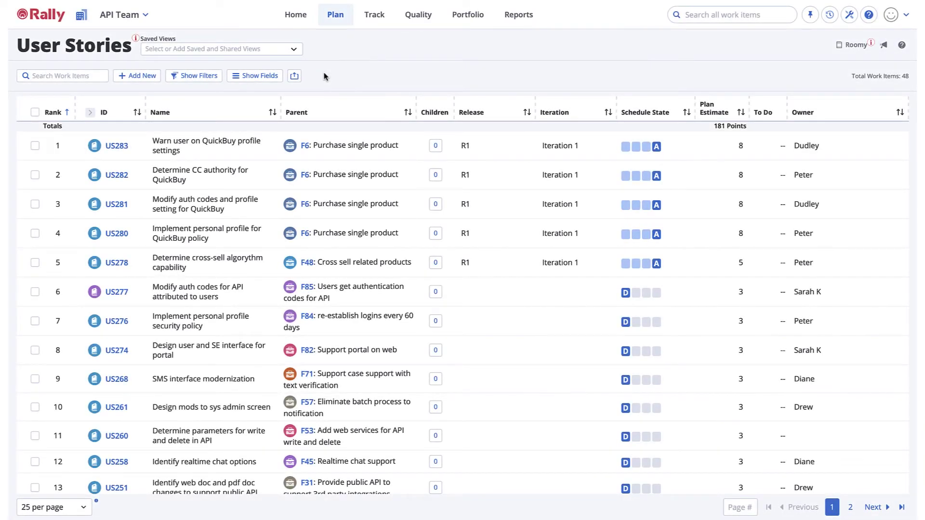
click(69, 76)
text(New)
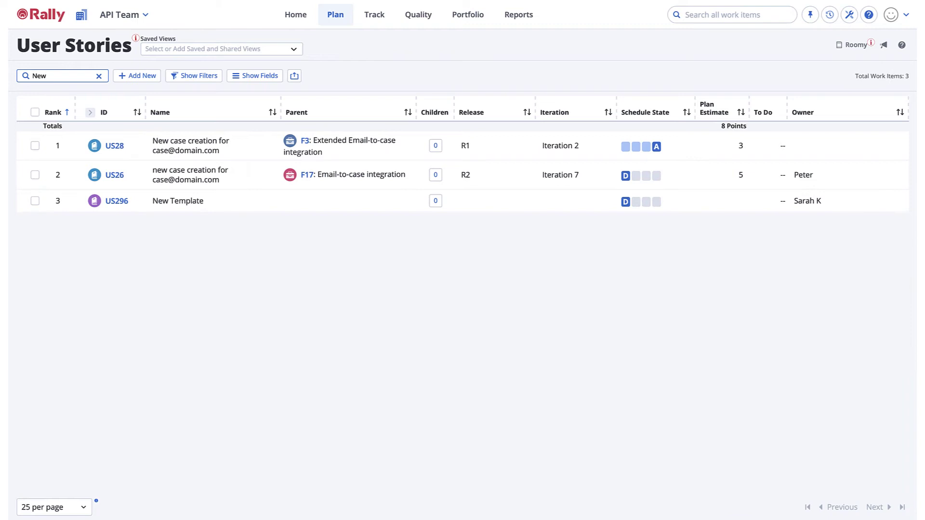
click(34, 201)
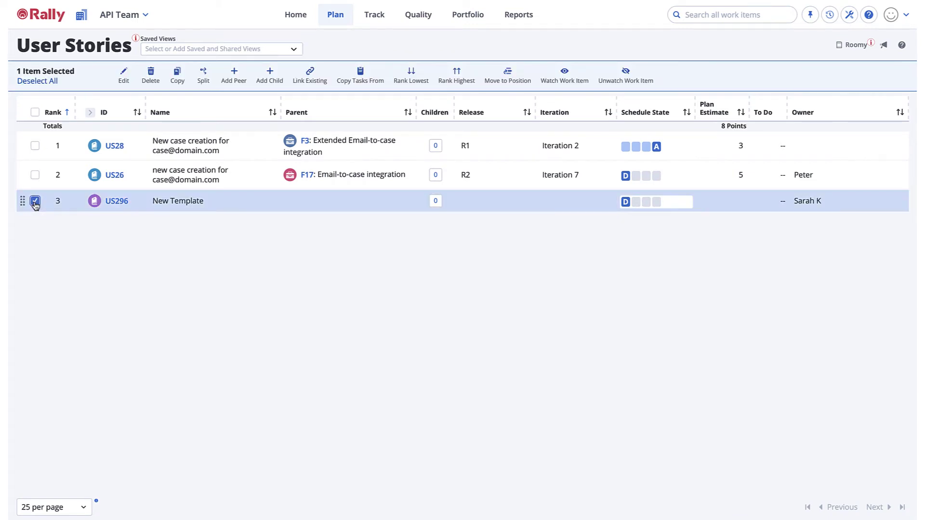
click(154, 81)
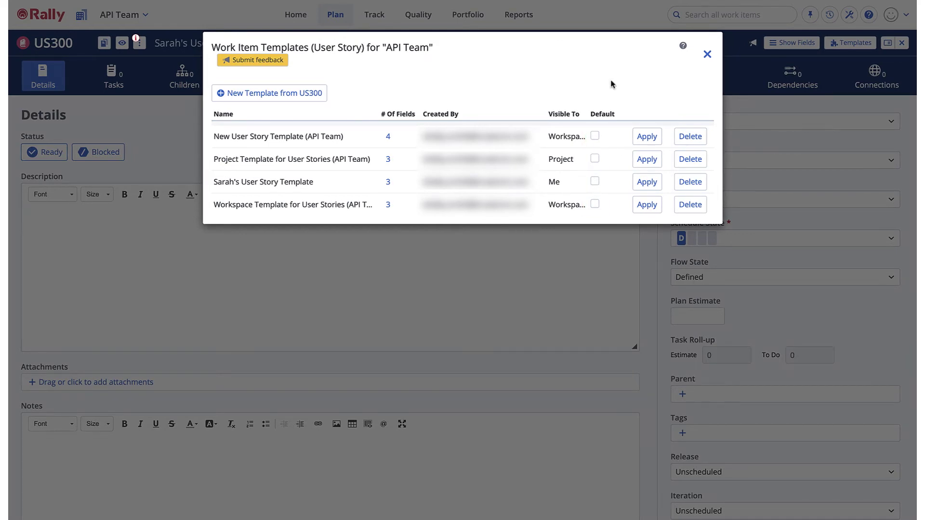
Tick Default for the workspace, personal and project user story templates
click(596, 204)
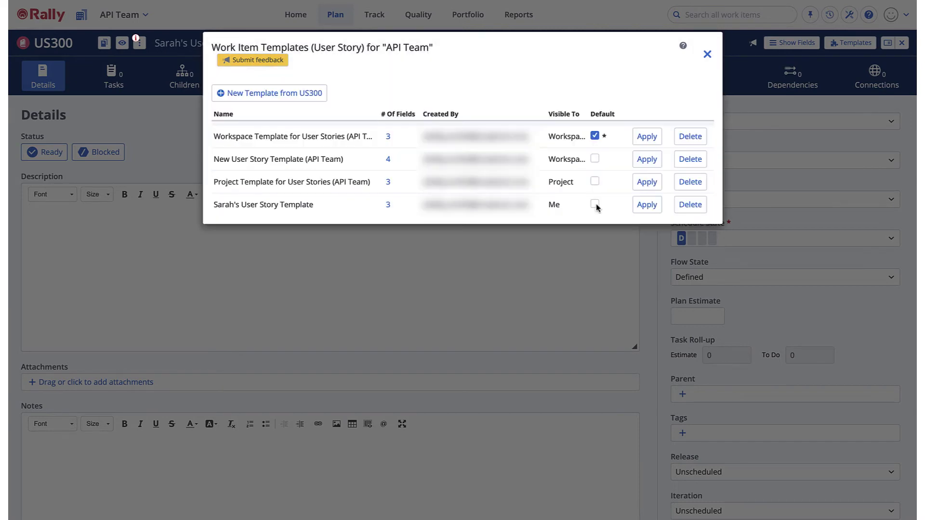
click(596, 204)
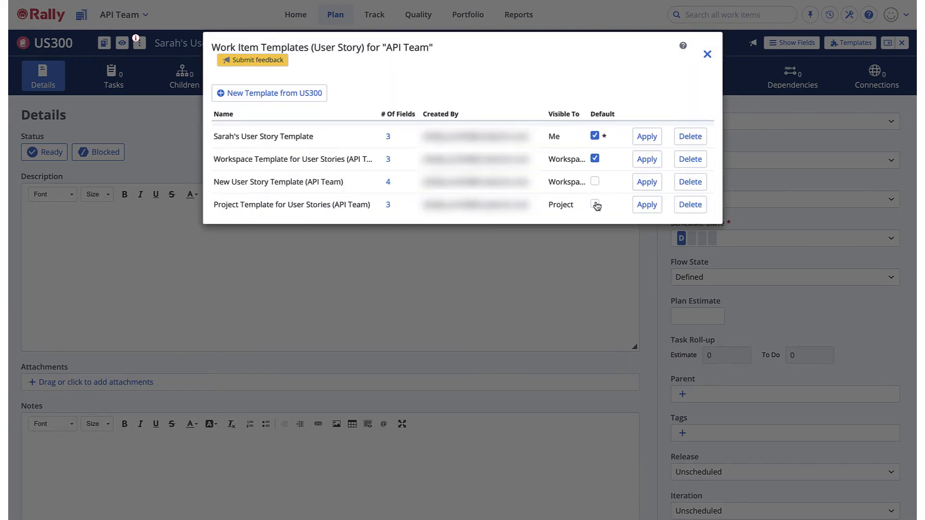
click(596, 204)
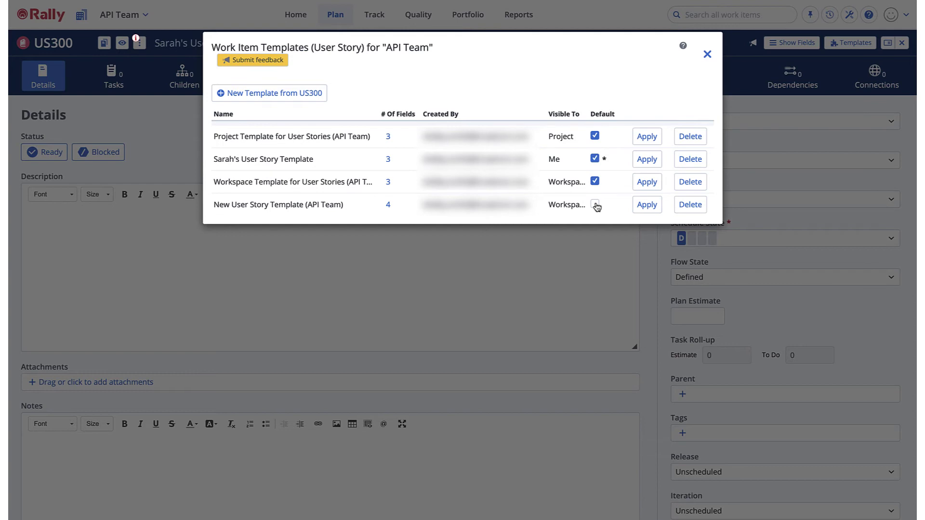
mouse_move(604, 158)
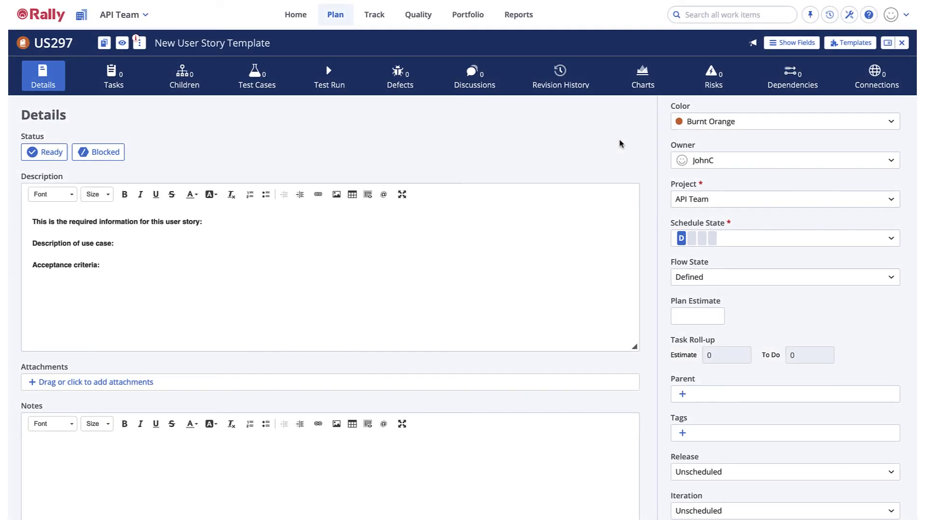
Clear the workspace template's Default and make the API Team Project Template the default
click(852, 43)
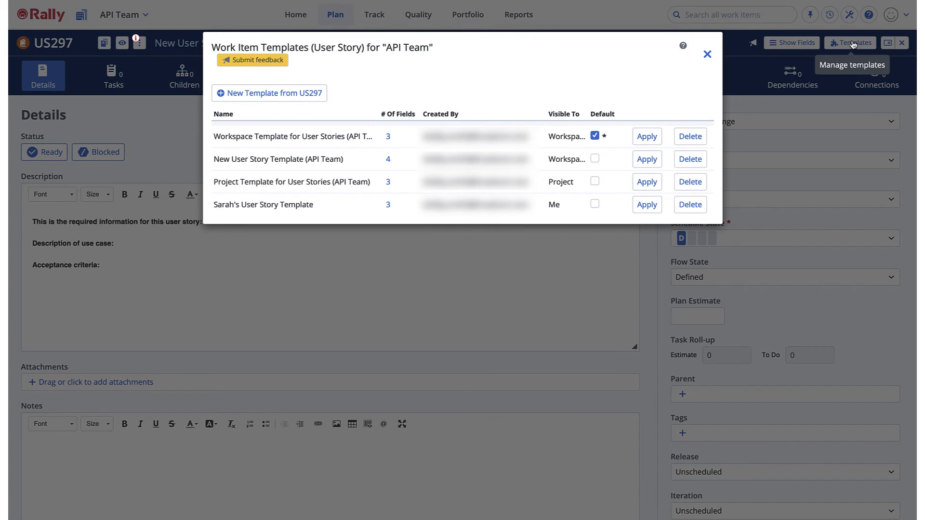
click(596, 137)
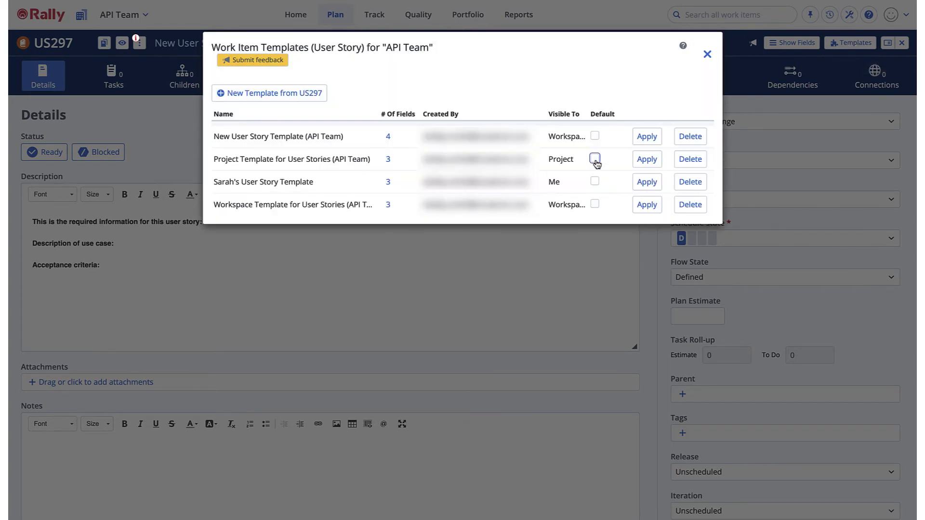
click(595, 159)
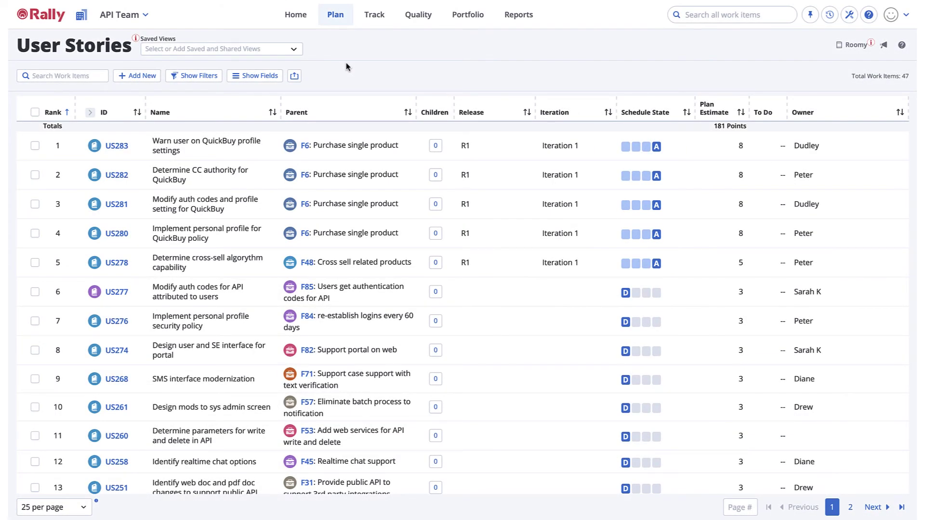
Create a new user story named 'New User Story Template'
click(140, 75)
click(262, 111)
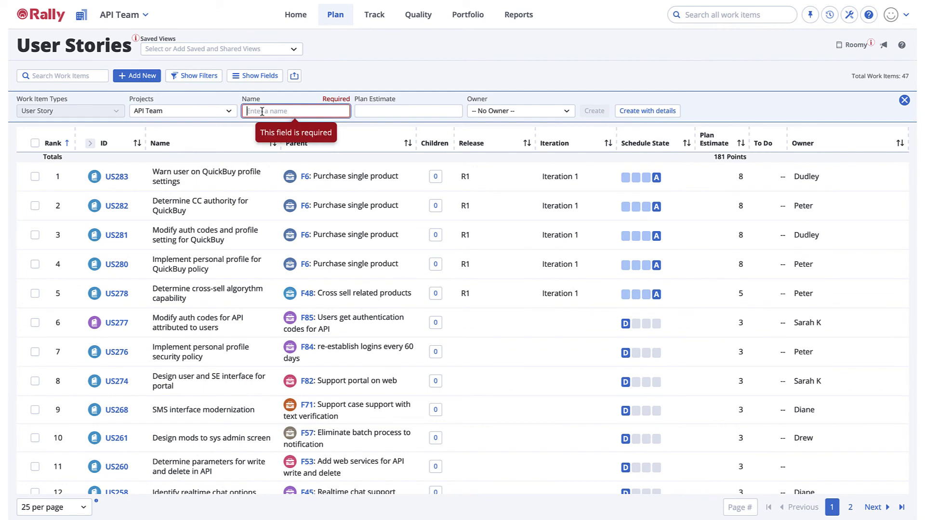
text(New User Story Template)
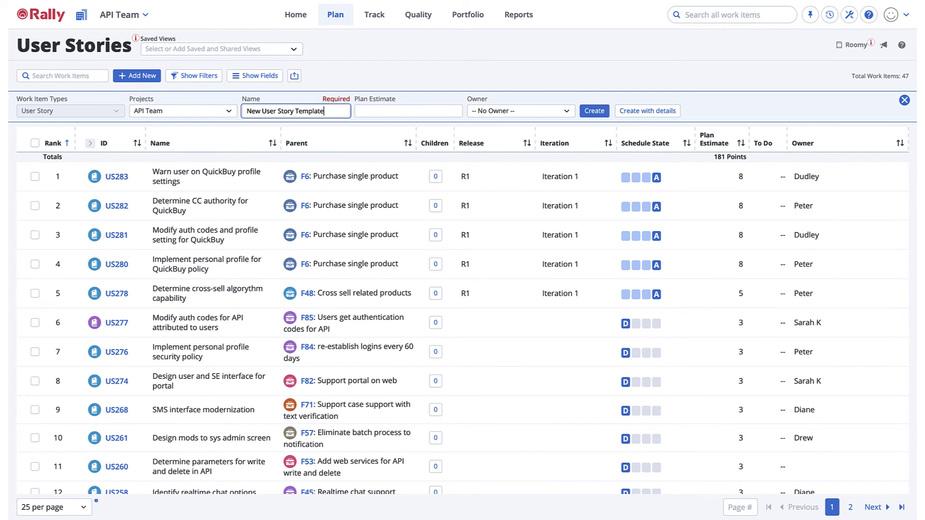
click(595, 112)
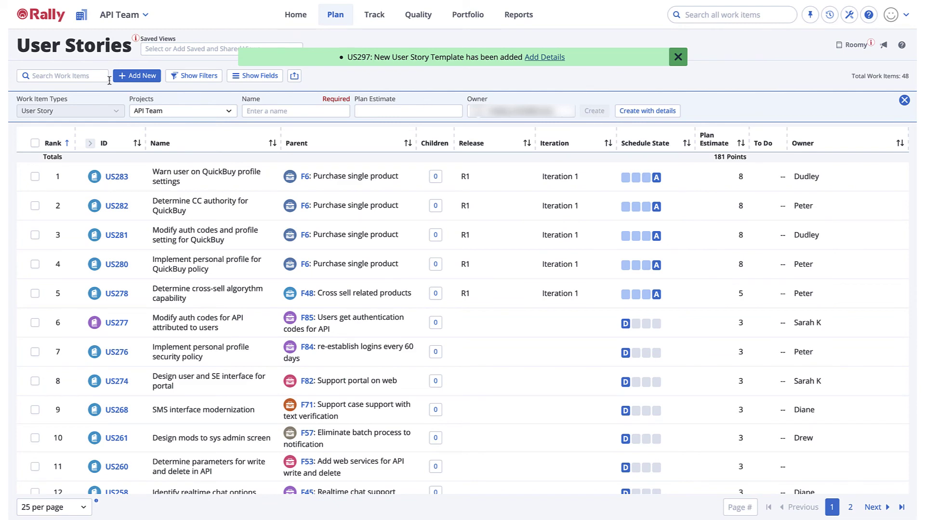
Search work items for 'New' and open story US297's details page
click(110, 80)
text(New)
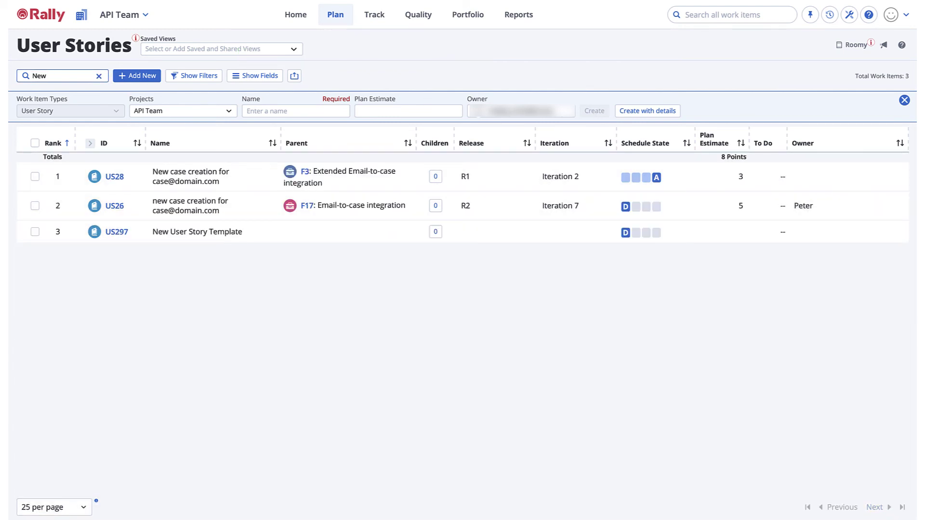
click(120, 231)
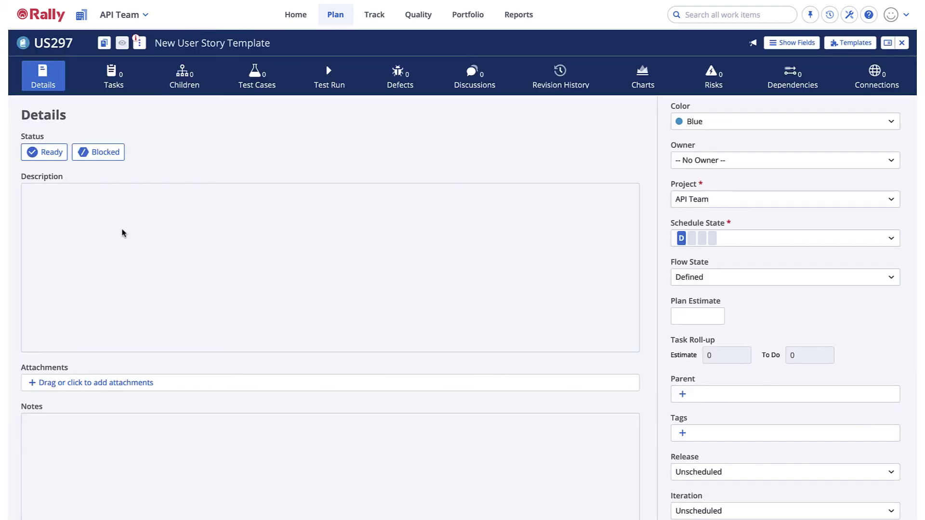
Apply User Story Template (API Team) to US297, assign a different team member as owner, and colour it Burnt Orange
click(851, 43)
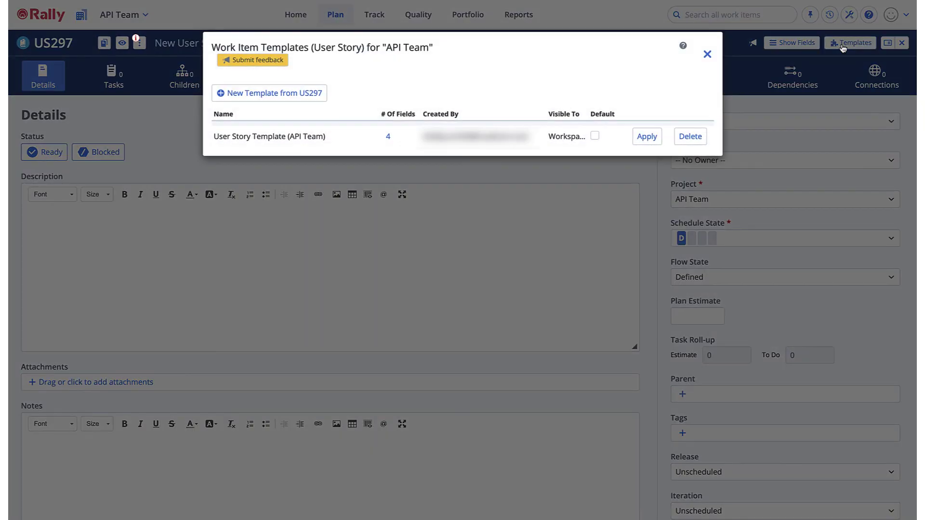
click(647, 137)
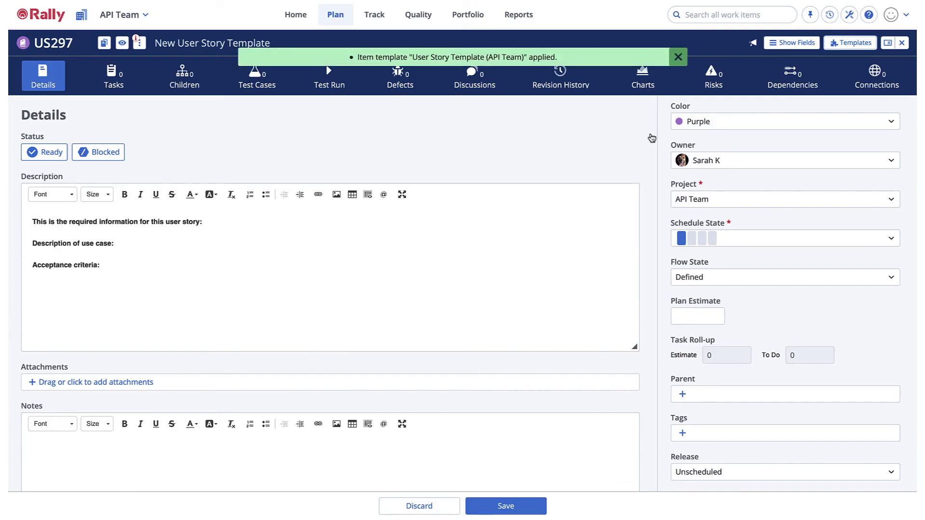
click(889, 164)
text(John)
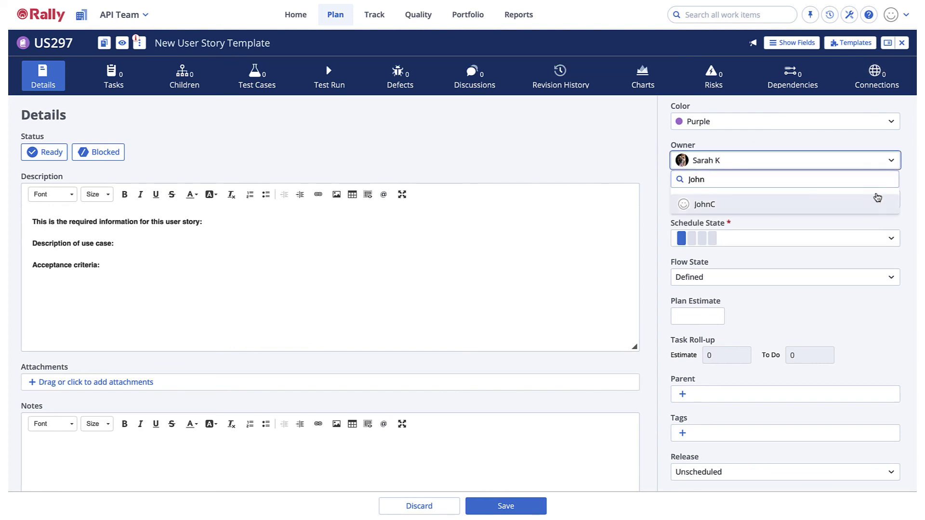
click(874, 204)
click(894, 126)
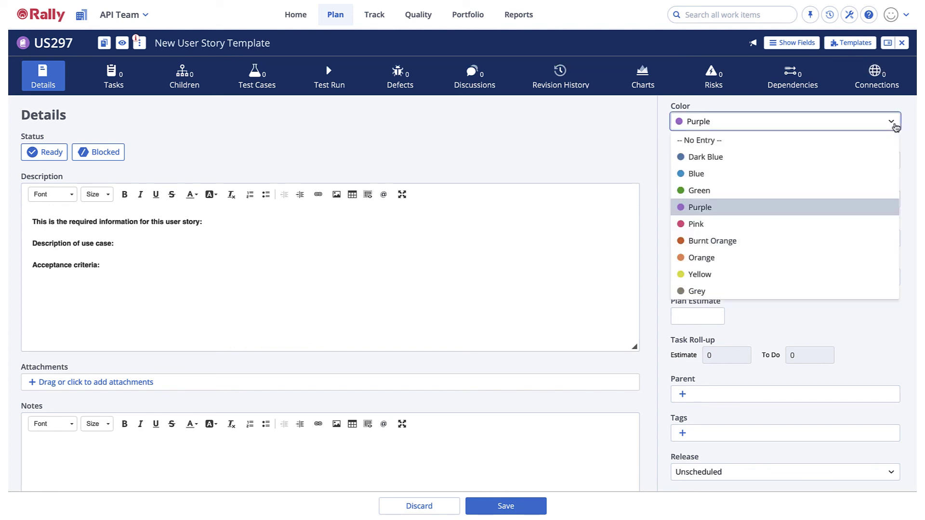
click(861, 249)
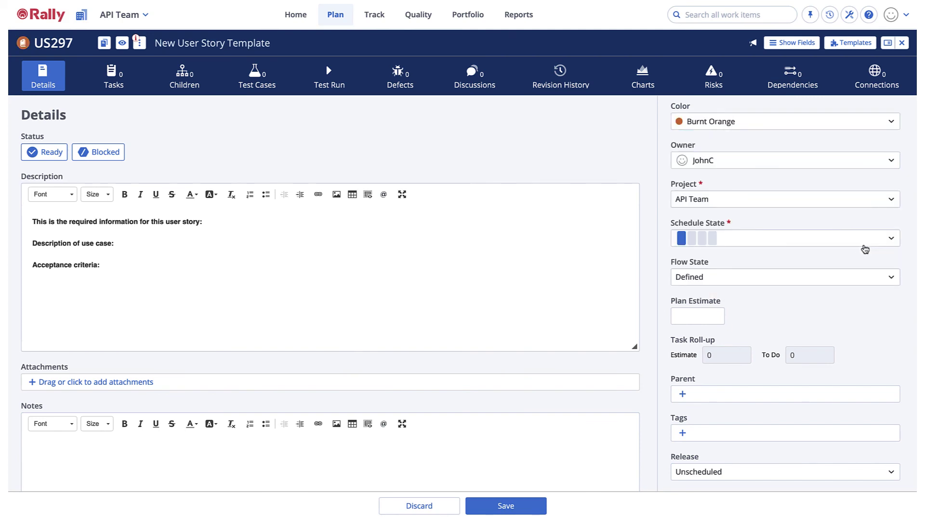
Save US297 as template 'New User Story Template (API Team)' without the Name field, Workspace visibility
click(845, 48)
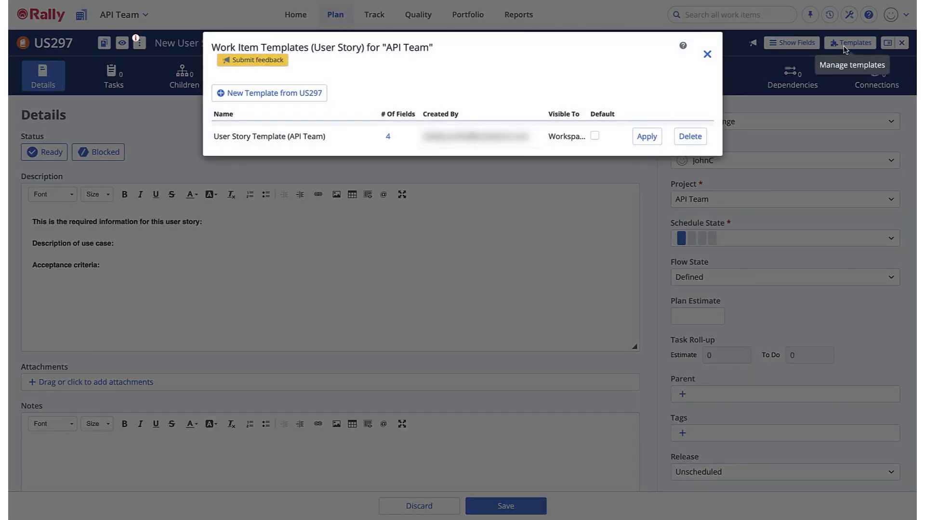
click(314, 97)
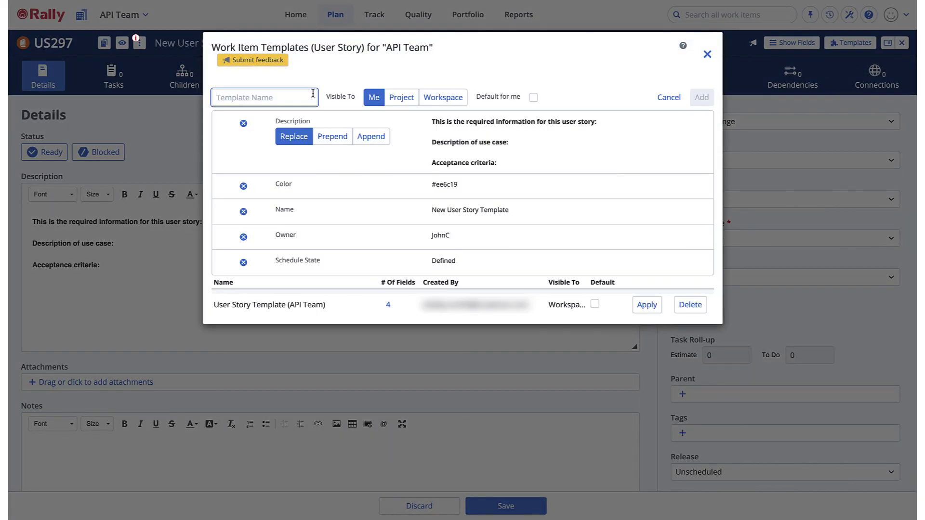
text(New User Story Template)
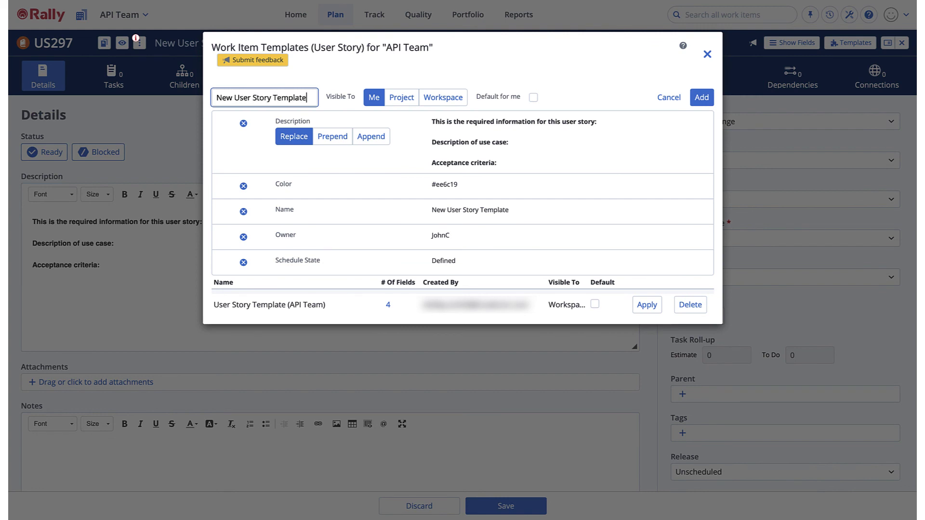
text( (API Team))
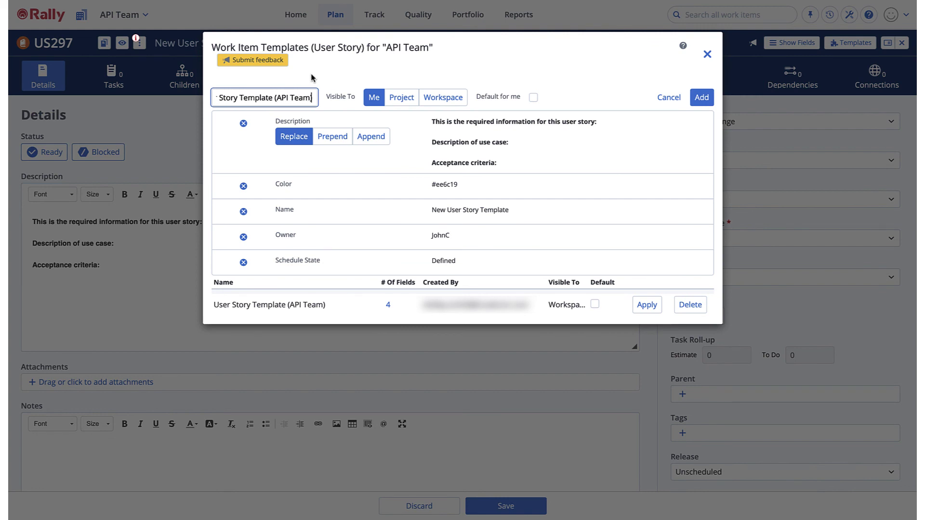
click(310, 77)
click(244, 211)
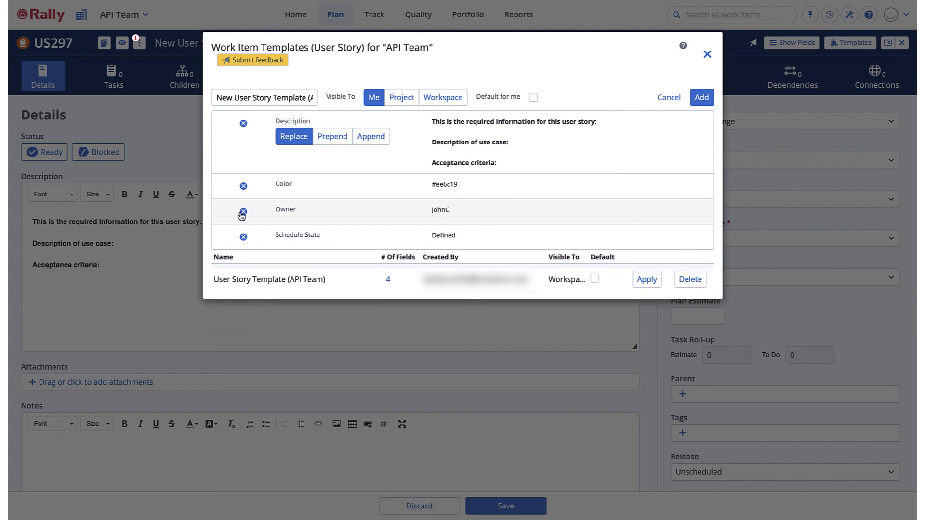
click(437, 98)
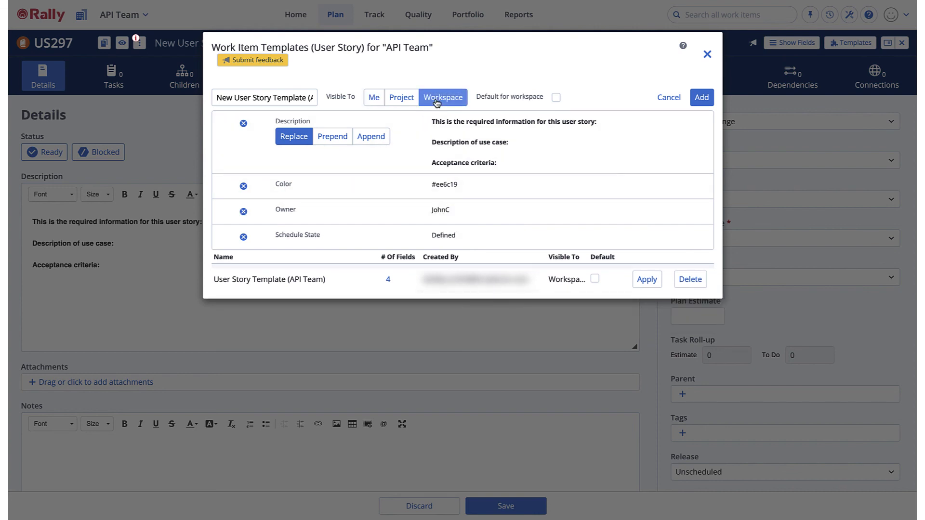
click(698, 99)
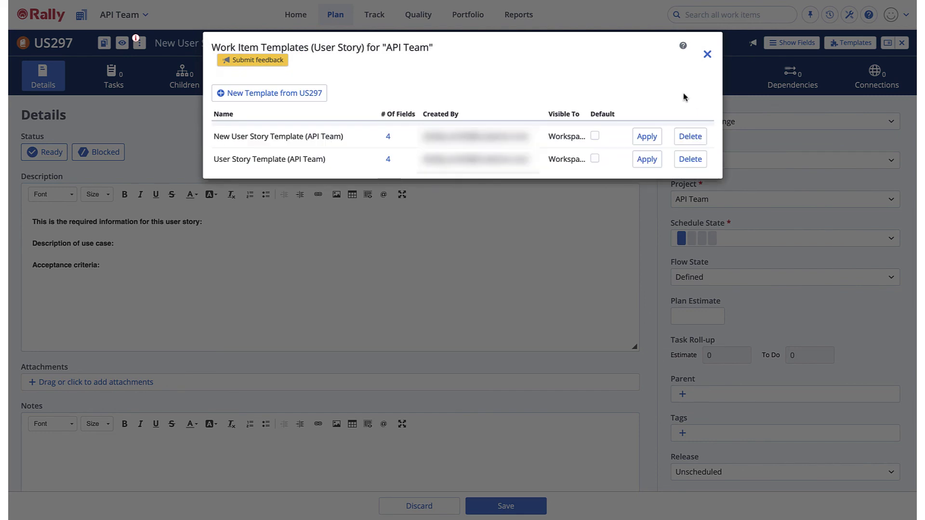
Delete the old User Story Template (API Team) from the templates list
click(682, 165)
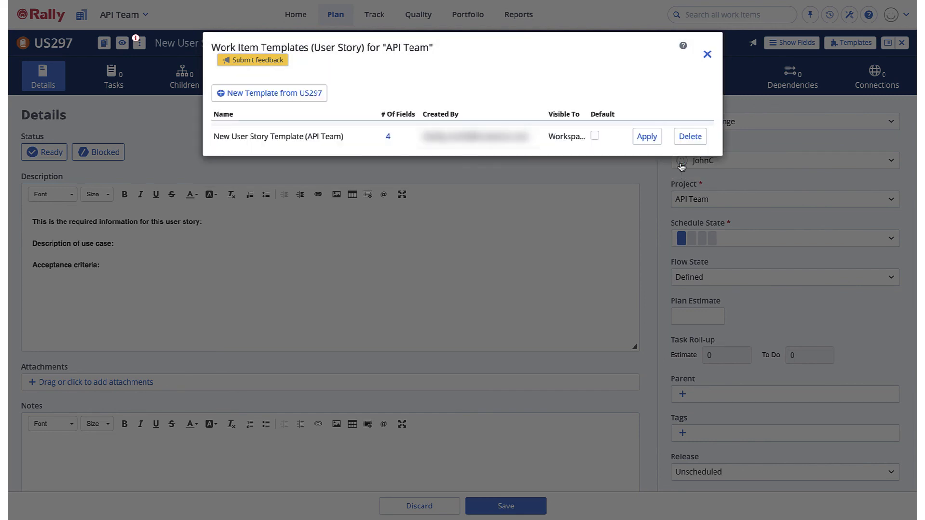